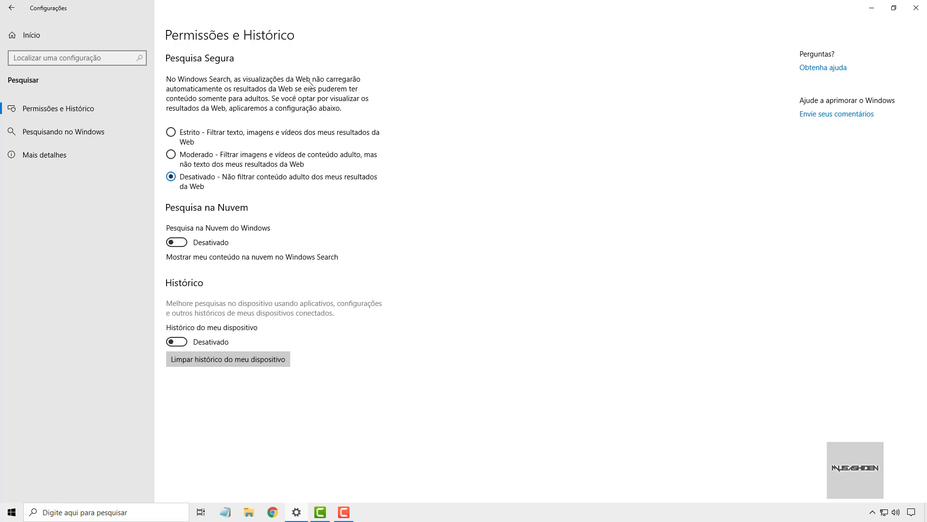
left_click(52, 513)
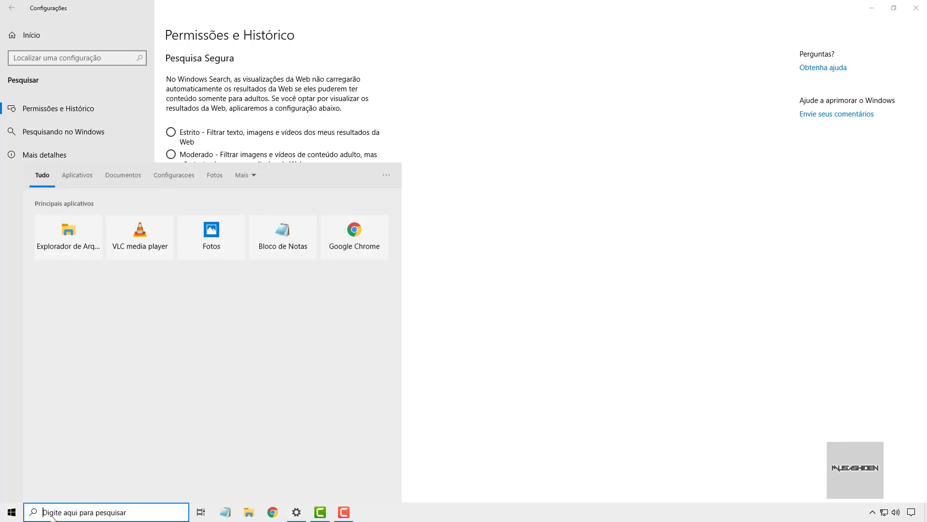
left_click(12, 512)
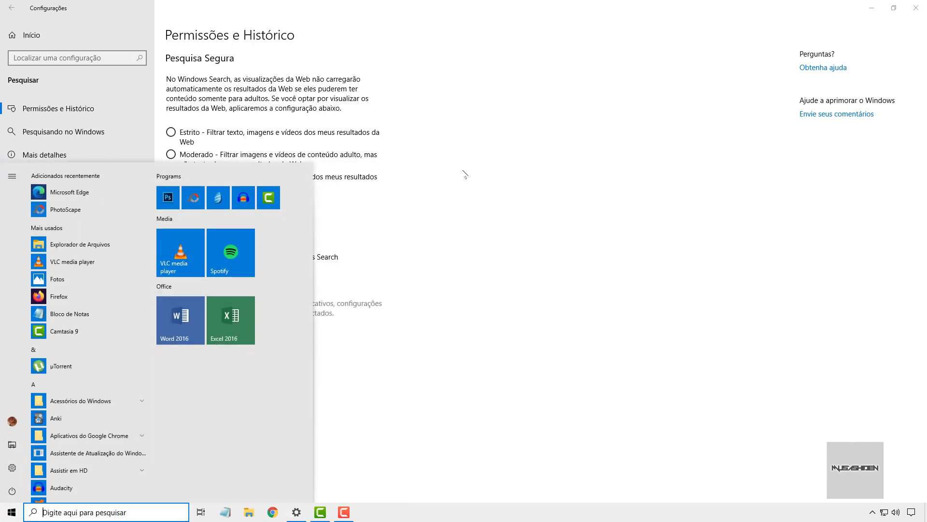
left_click(464, 174)
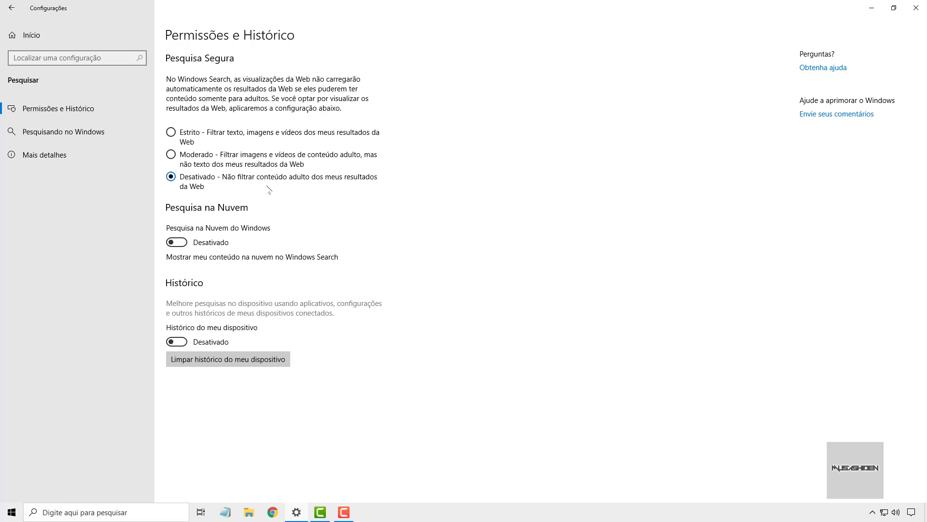
Search Windows for "eminem" to look at the matching local files, and close the search results.
left_click(117, 507)
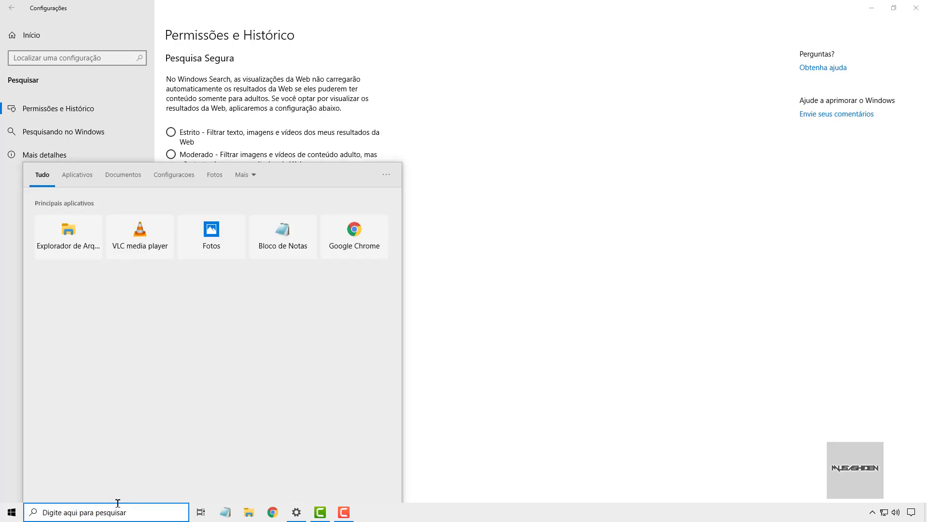
type("emine")
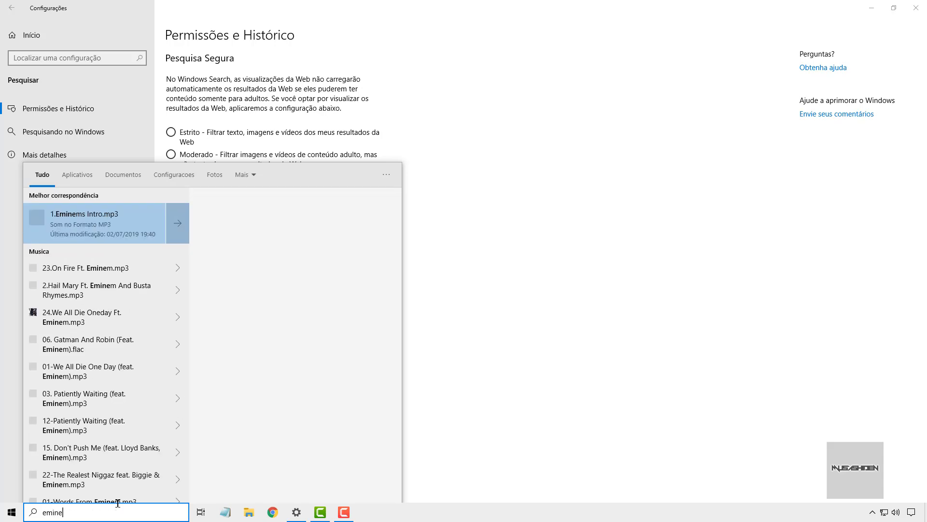
type("m")
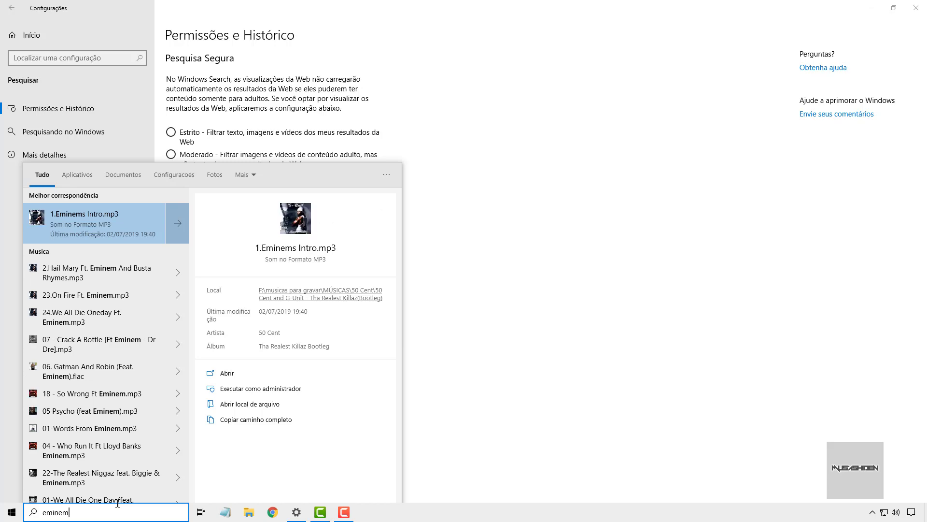
left_click_drag(106, 511, 36, 512)
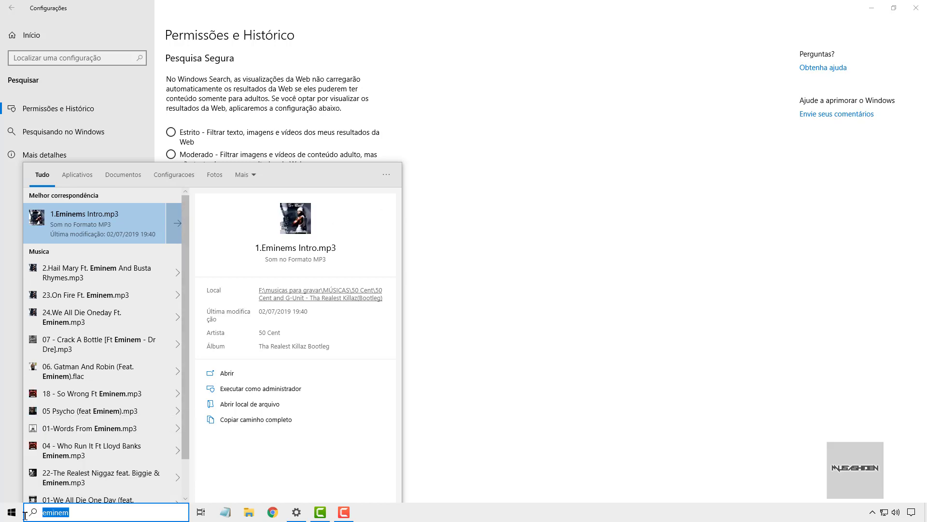
left_click(103, 518)
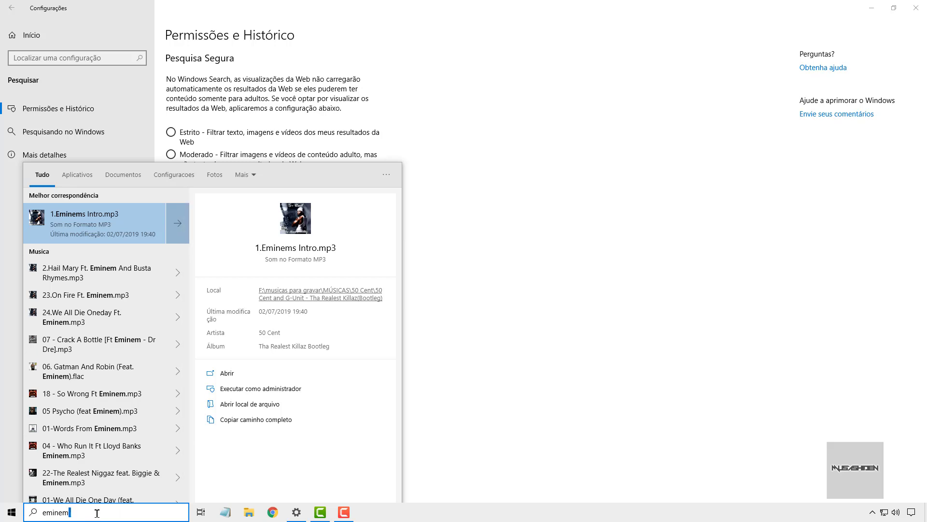
left_click_drag(97, 514, 16, 516)
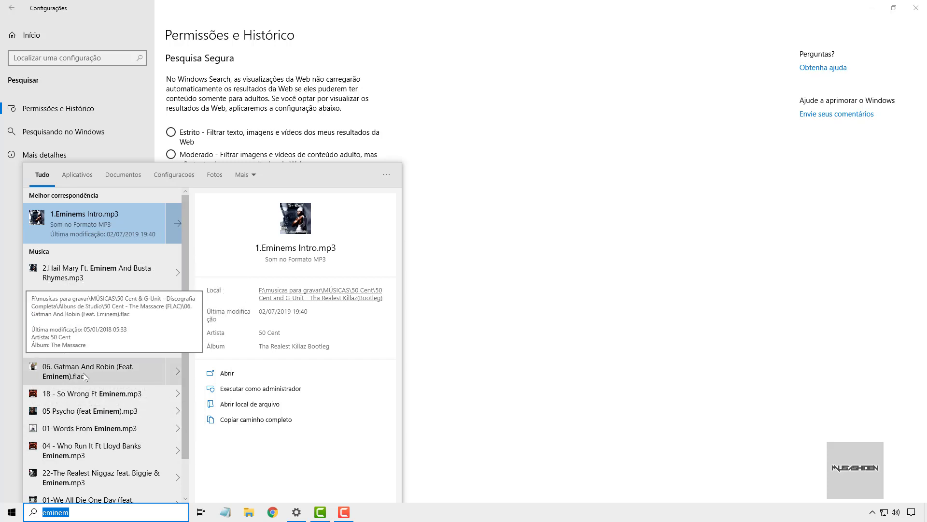
left_click(487, 262)
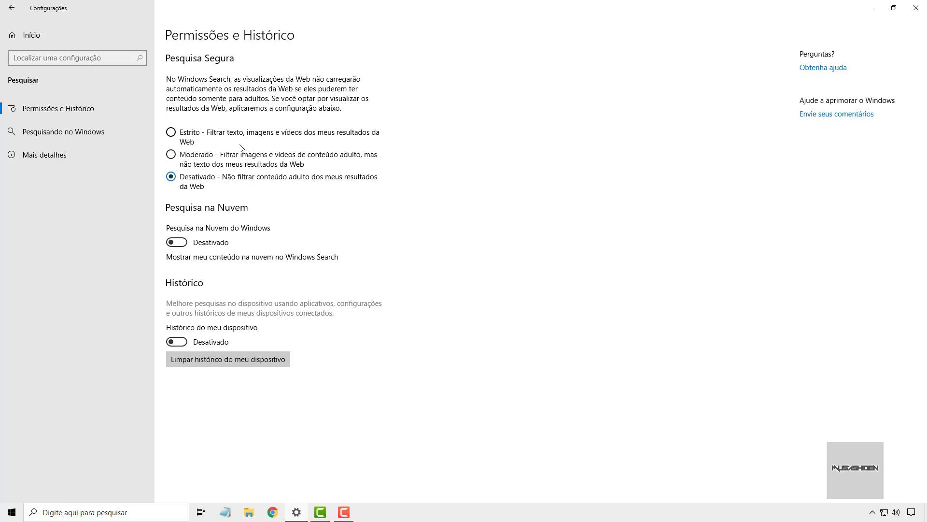
left_click(95, 517)
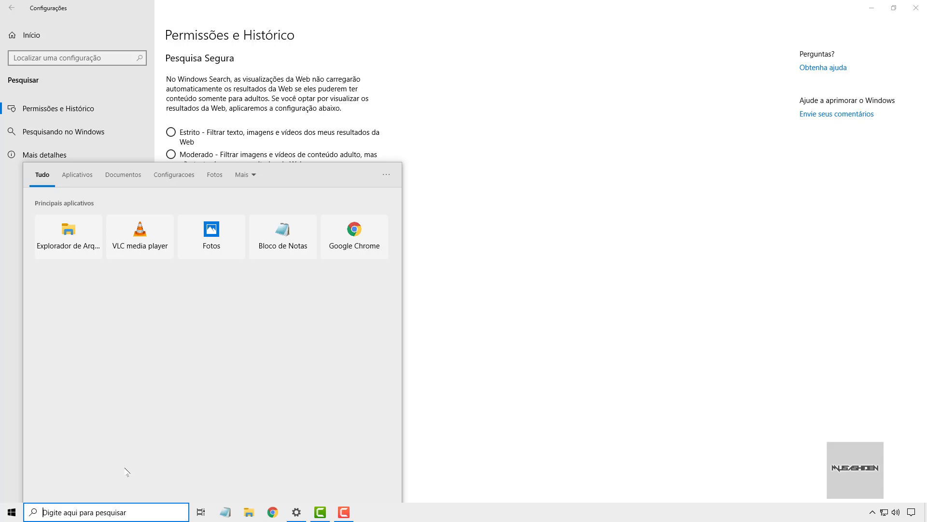
left_click(563, 129)
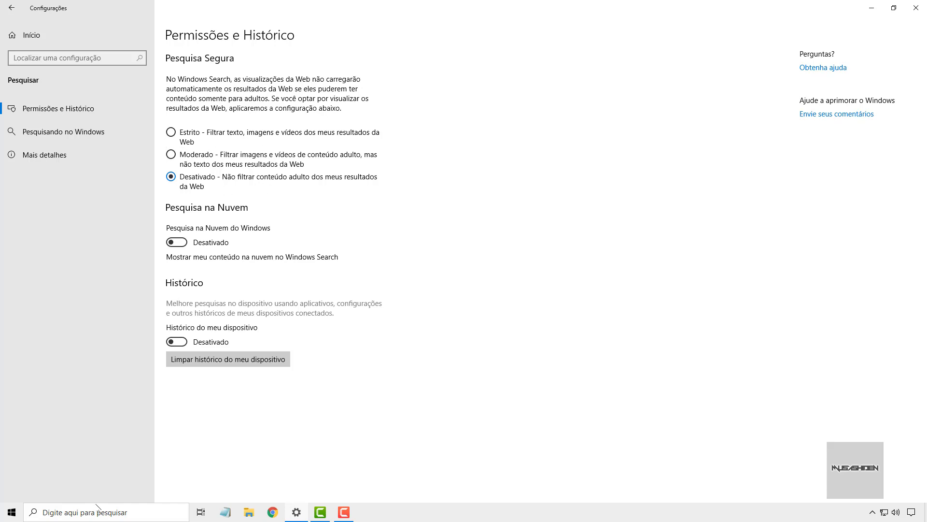
left_click(83, 516)
key("Escape")
left_click(94, 512)
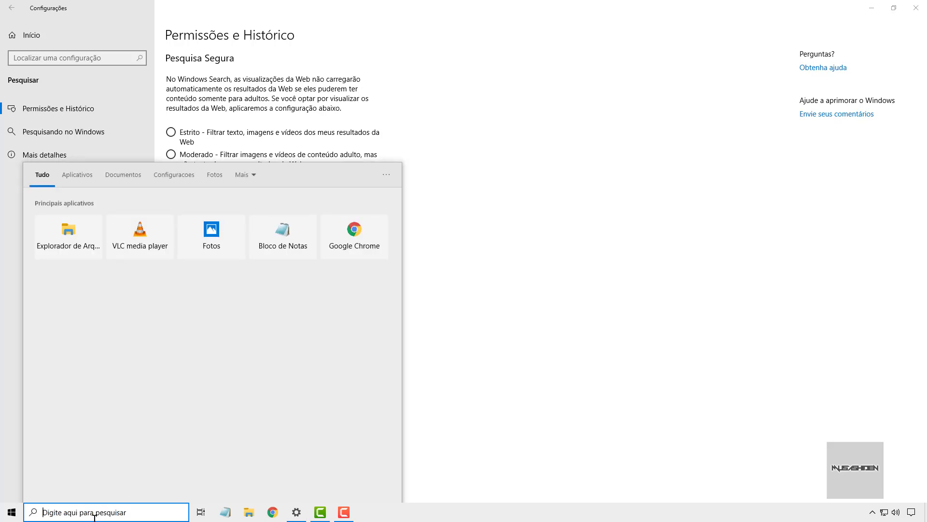
left_click(534, 250)
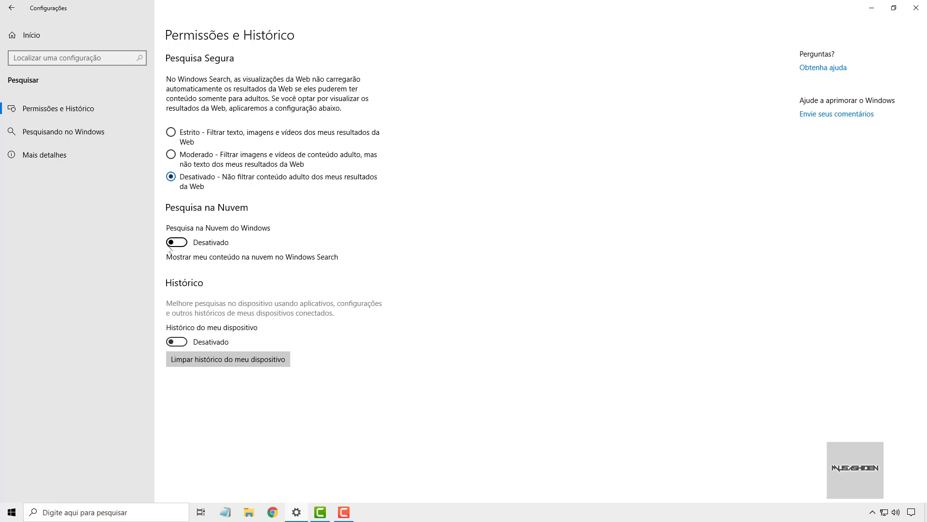
left_click(72, 511)
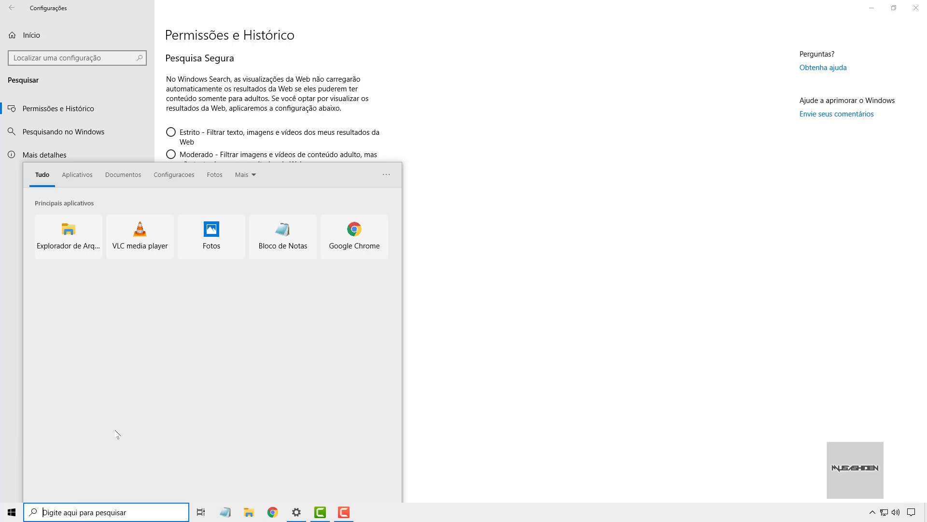
left_click(527, 433)
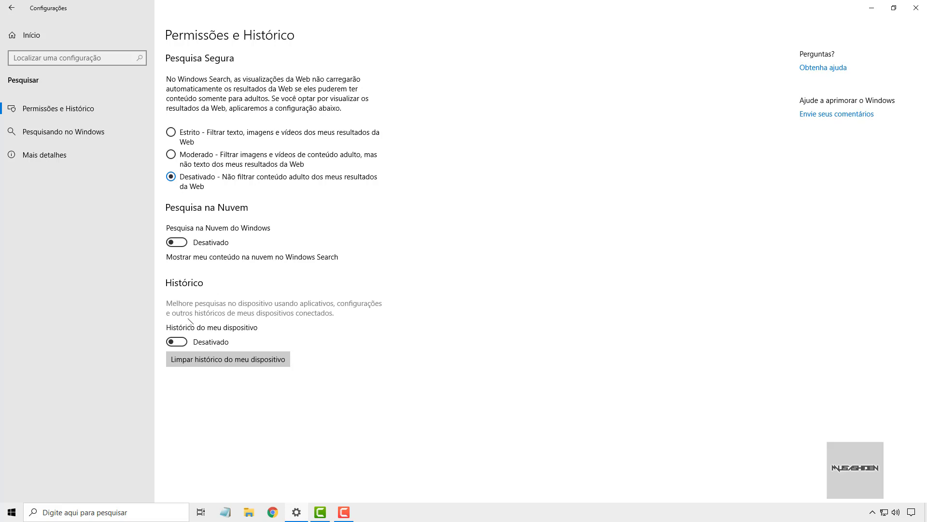
left_click(85, 513)
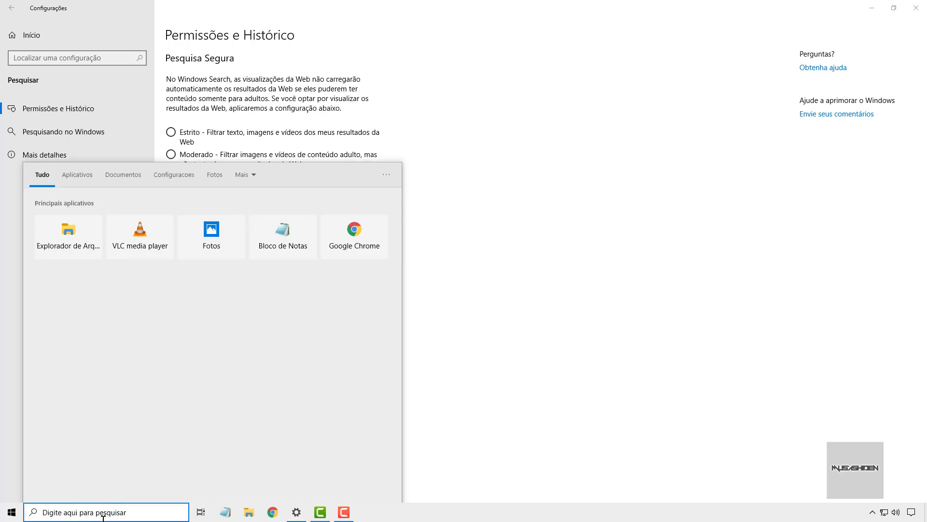
key("Escape")
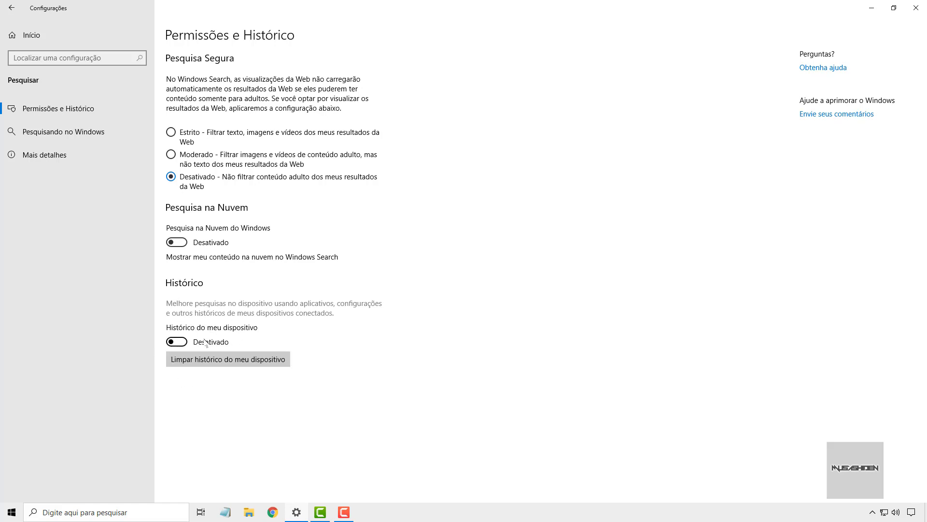
Clear the device's search history and open the Pesquisando no Windows settings page.
left_click(248, 363)
left_click(101, 136)
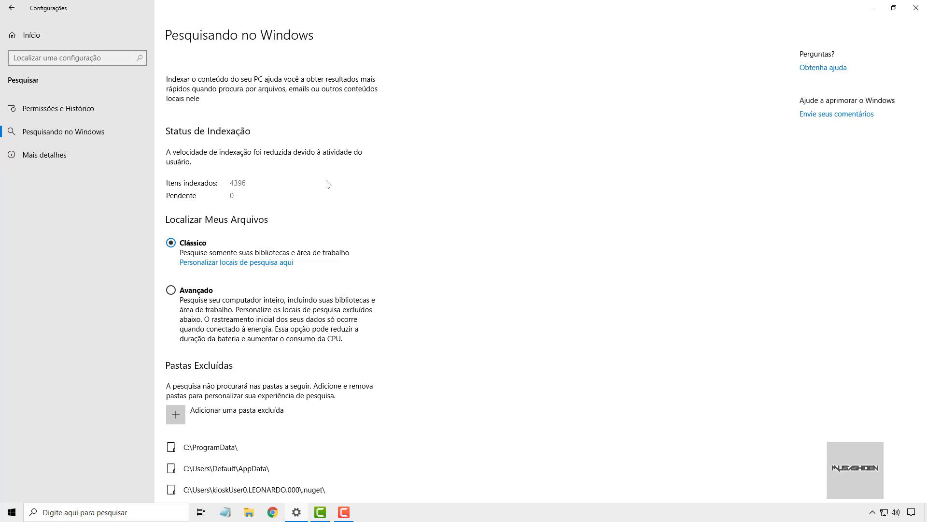
left_click(97, 514)
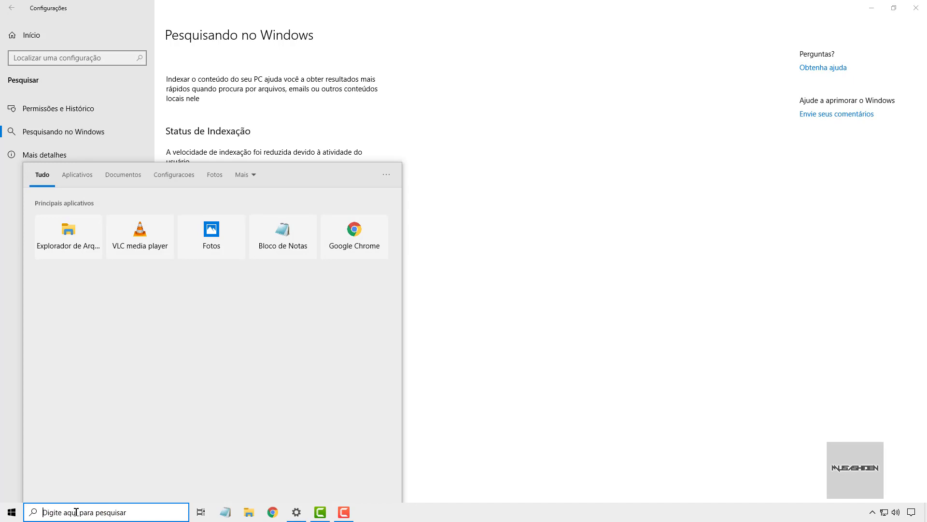
left_click(672, 337)
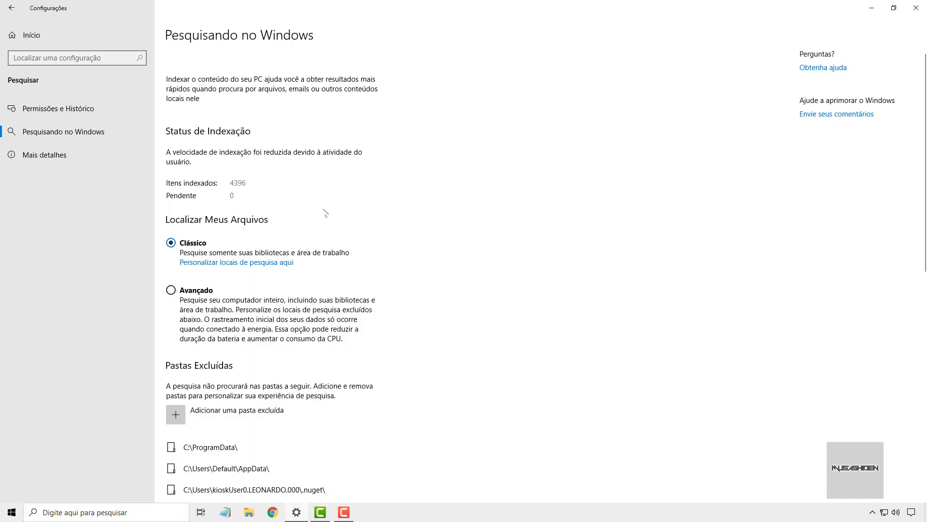
scroll(325, 210, "down", 10)
scroll(328, 216, "up", 10)
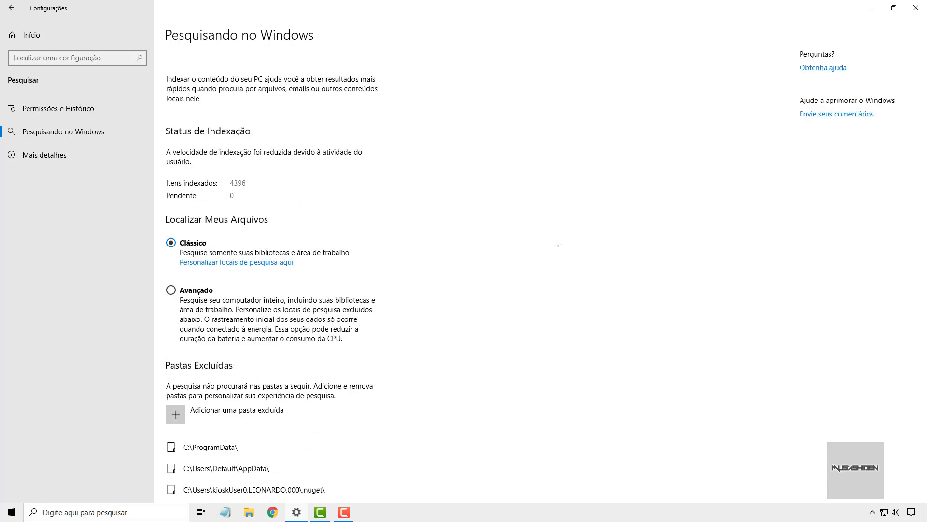
Find Opções de Indexação by searching Windows for "index", view its included locations, and close it.
left_click(42, 516)
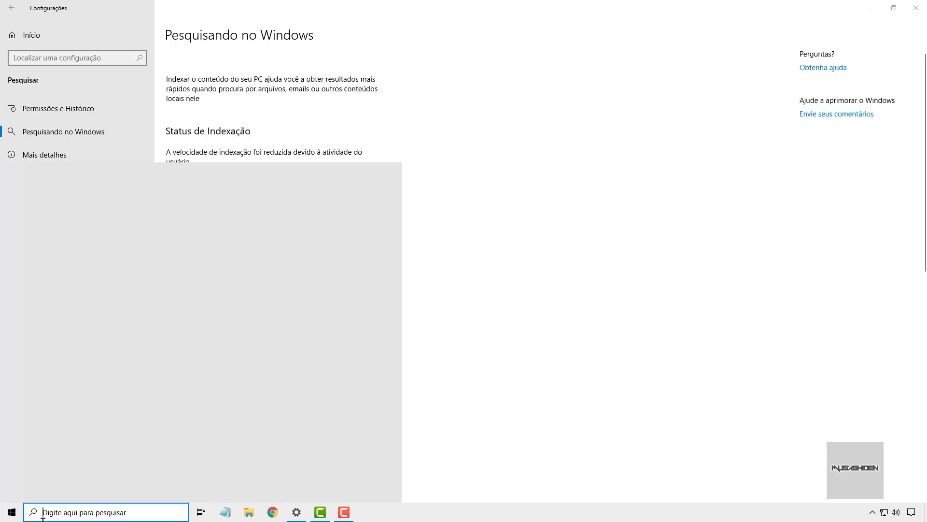
type("in")
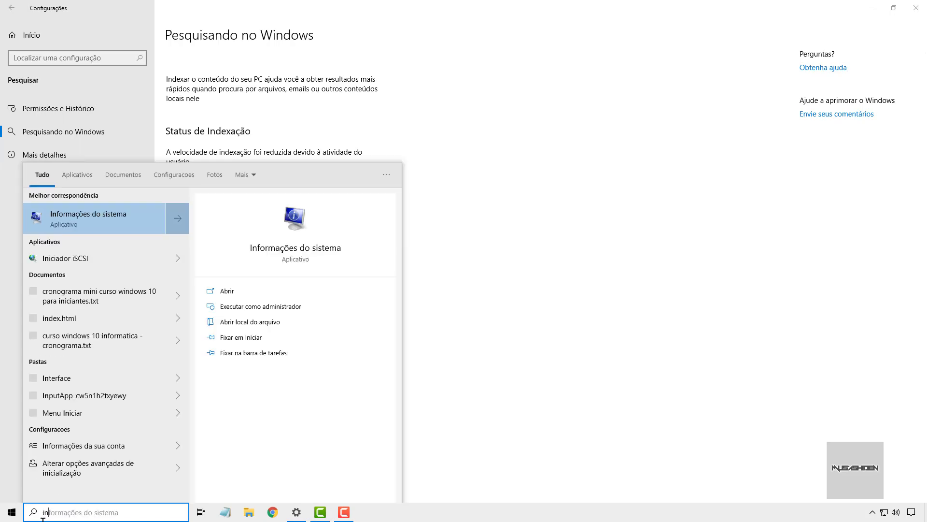
type("dex")
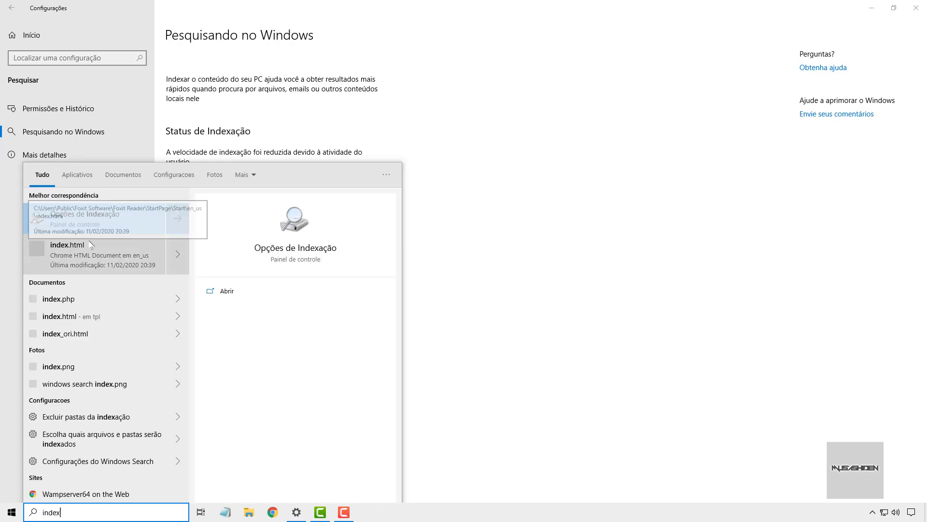
left_click(126, 224)
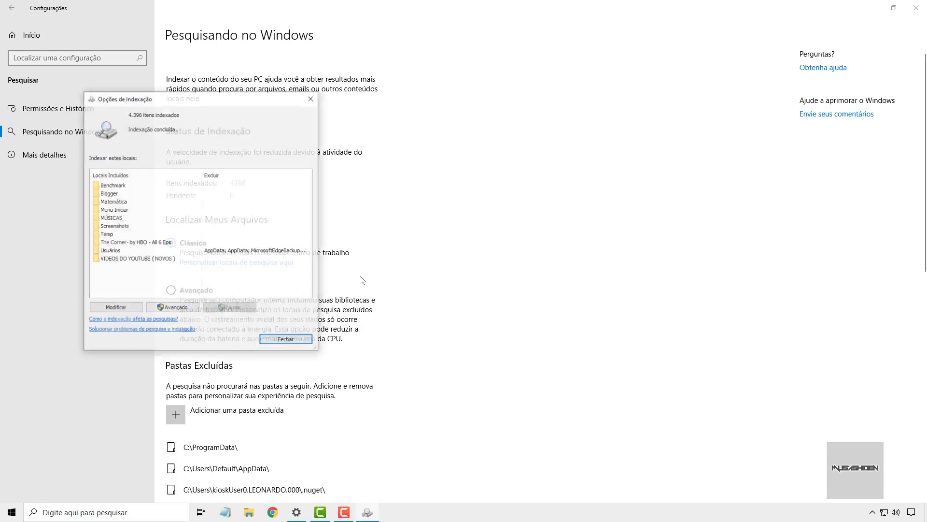
left_click(287, 340)
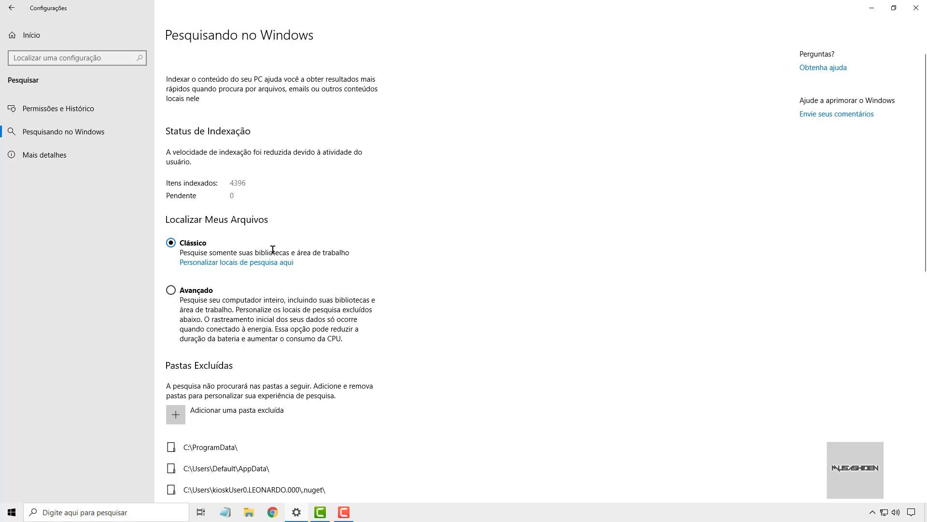
View the contents of the Área de Trabalho folder in File Explorer and return to the search settings.
key("super+e")
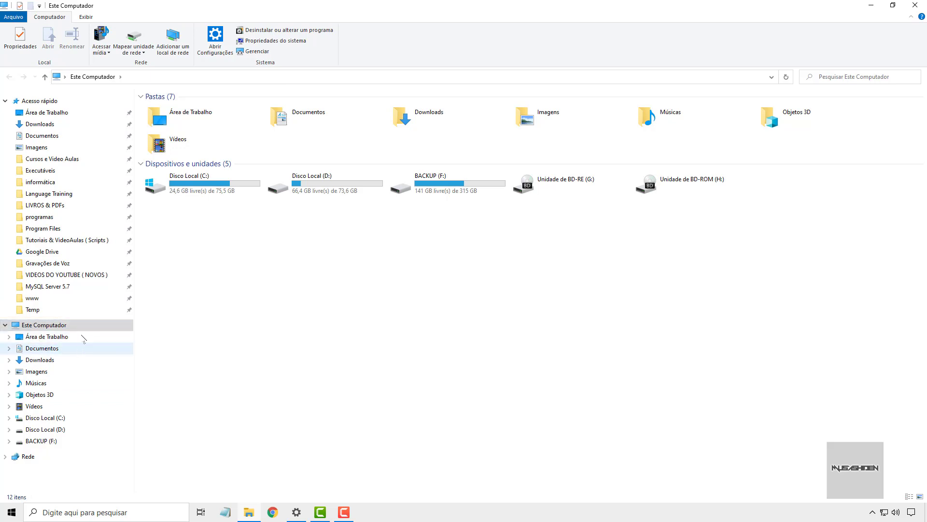
left_click(55, 337)
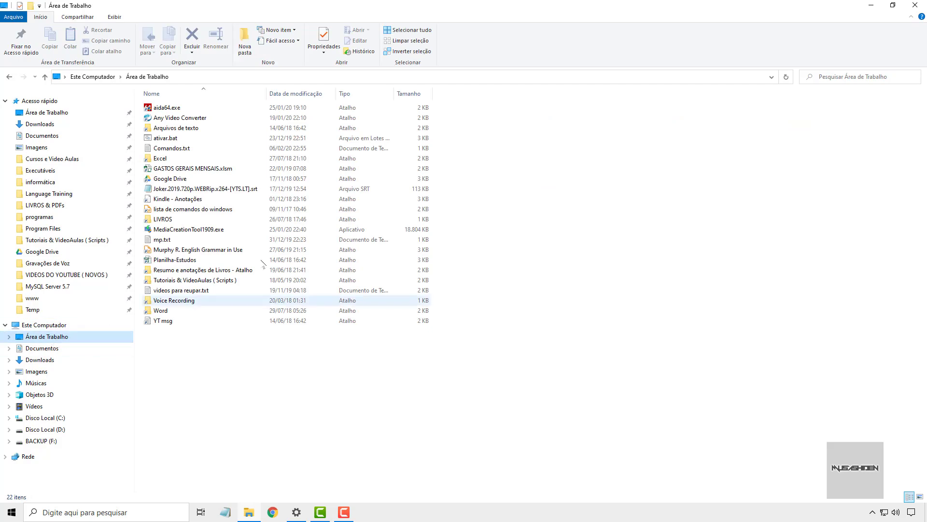
key("alt+Tab")
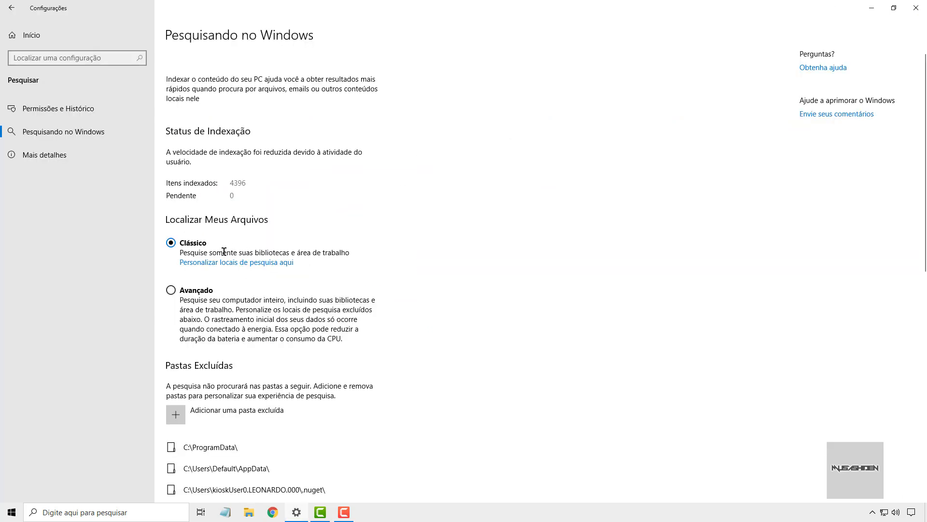
Open the customization of search locations for the Clássico mode, review the indexed folders, and close the dialog.
left_click(285, 263)
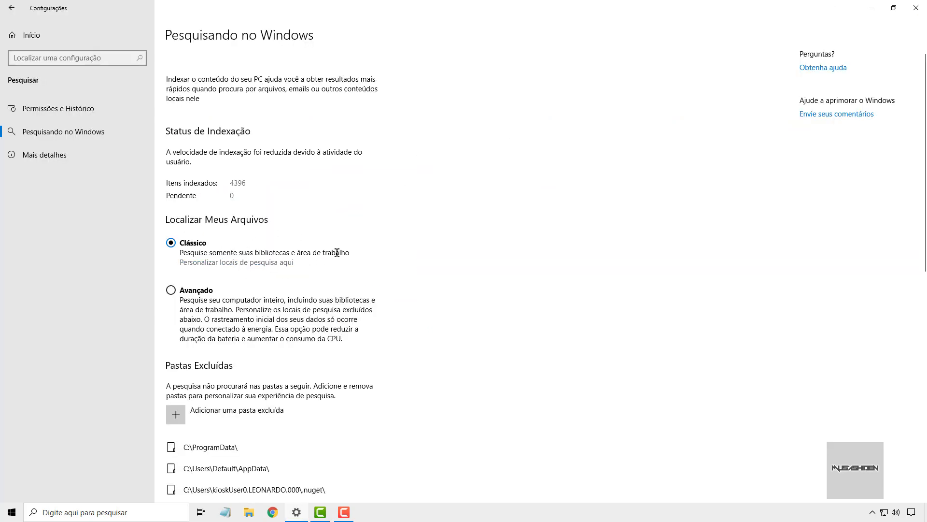
left_click(227, 263)
left_click(269, 264)
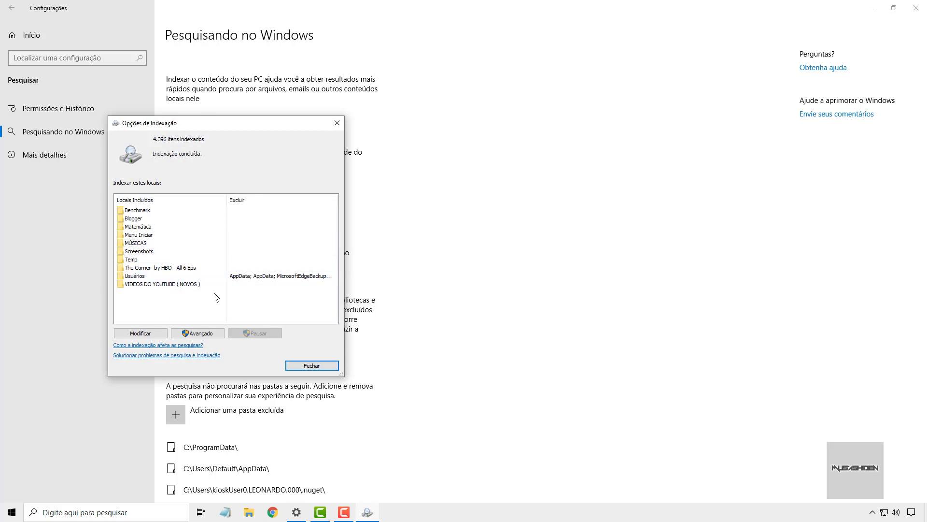
key("Escape")
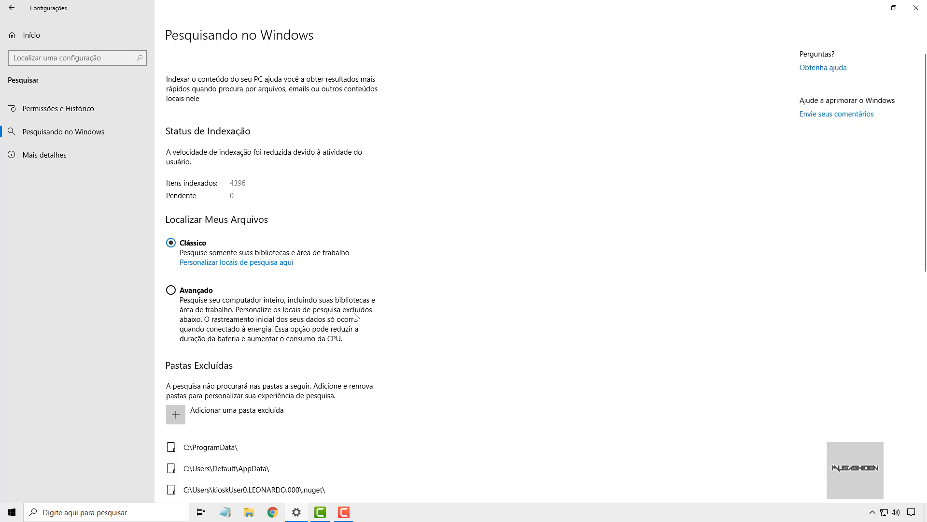
Review the list of folders excluded from Windows search under Pastas Excluídas.
scroll(355, 316, "down", 3)
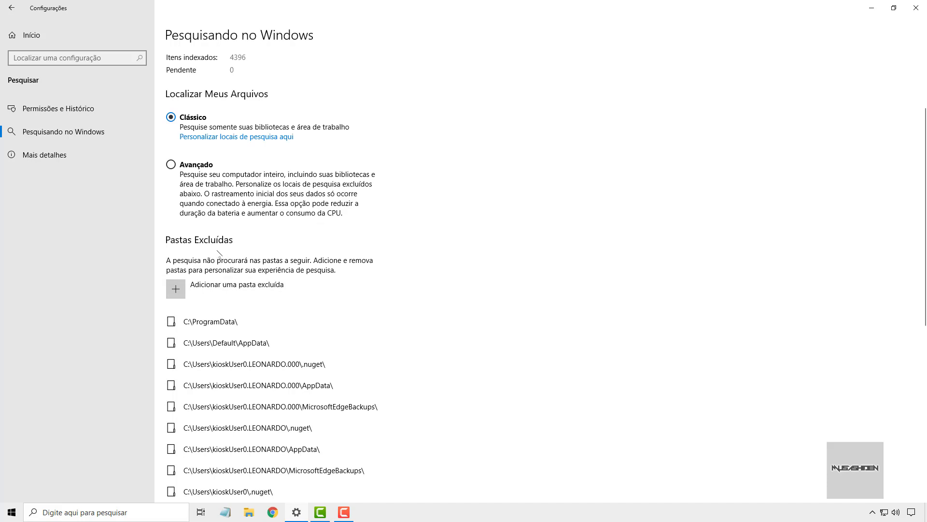
scroll(208, 382, "down", 7)
scroll(208, 388, "up", 4)
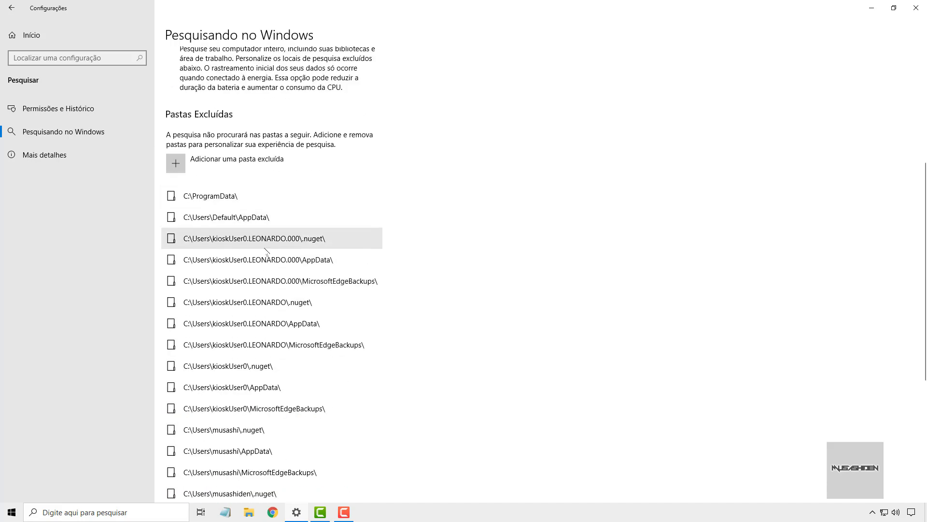
Look through the remaining excluded folders down to F:\DOCUMENTOS\Exercicios and return to the search mode options.
scroll(287, 296, "down", 5)
scroll(271, 236, "up", 2)
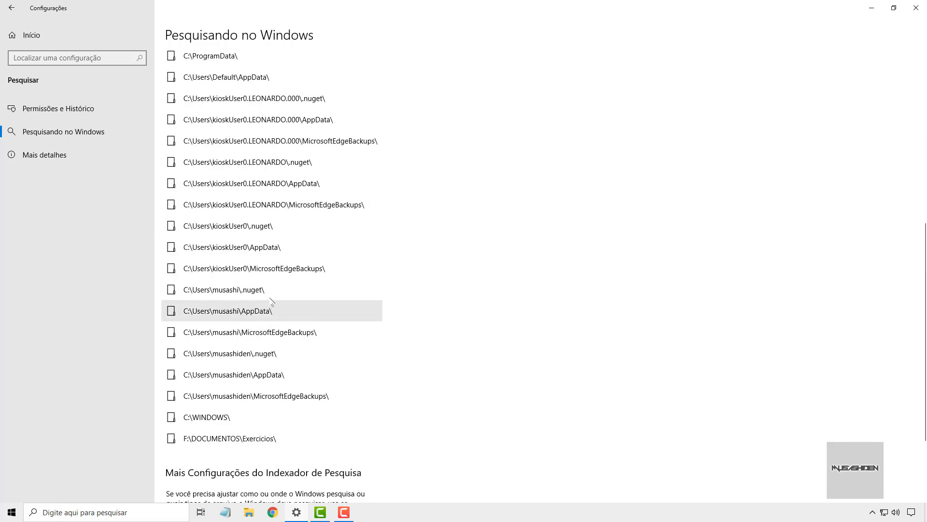
scroll(273, 309, "up", 8)
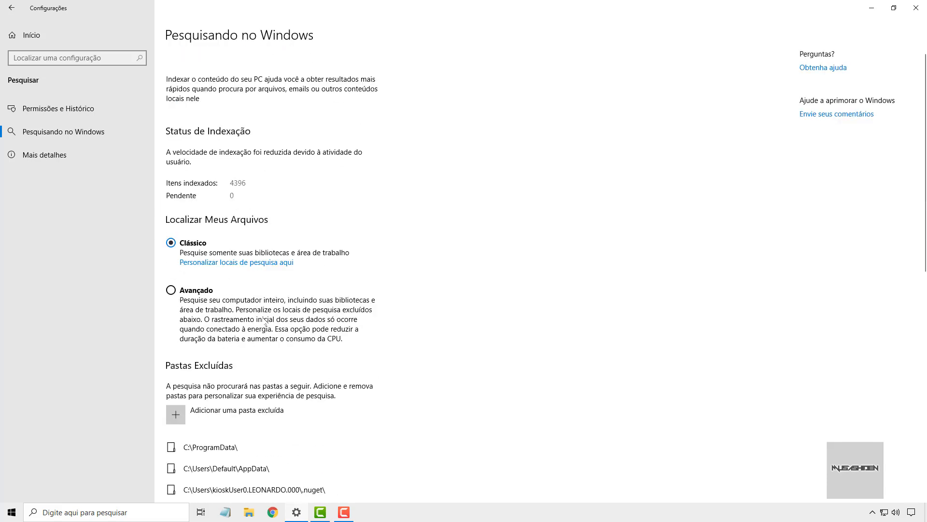
Open and dismiss the Windows search, and view the customizable search locations of the Clássico mode before closing Opções de Indexação.
left_click(76, 515)
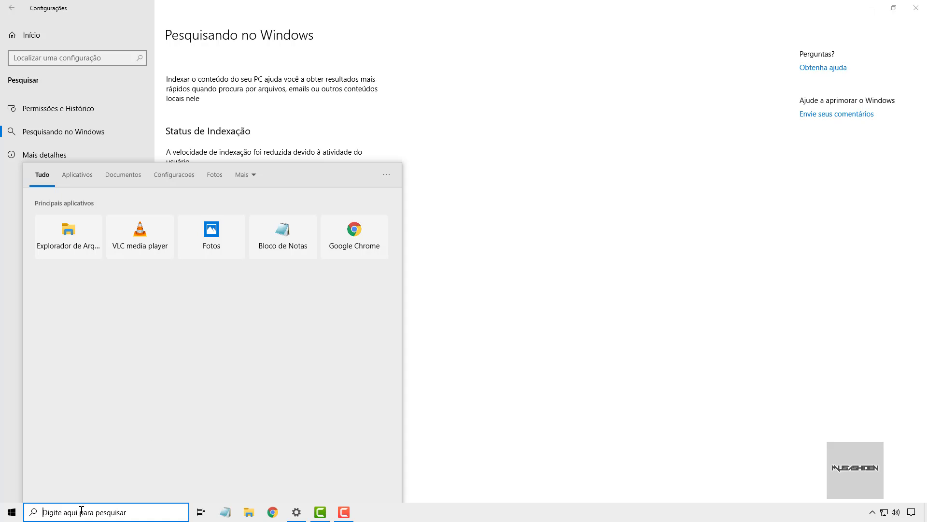
left_click(445, 358)
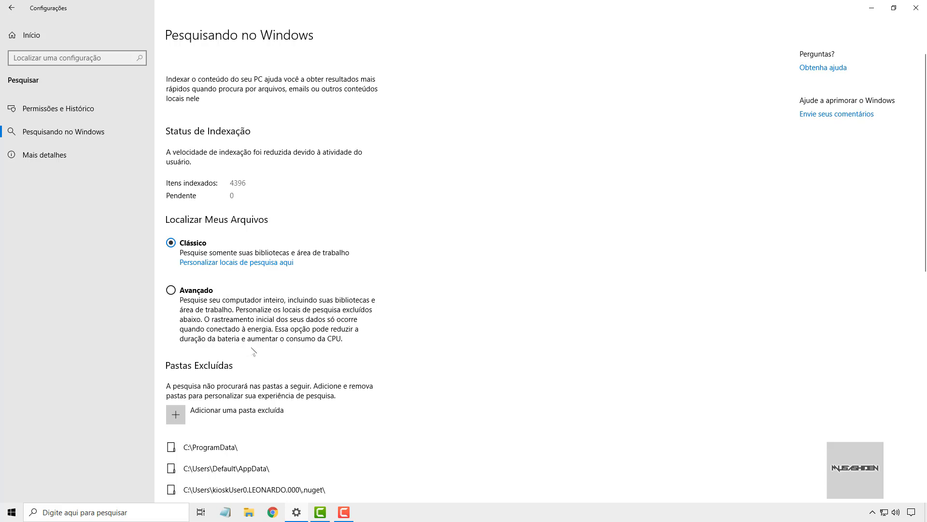
left_click(246, 263)
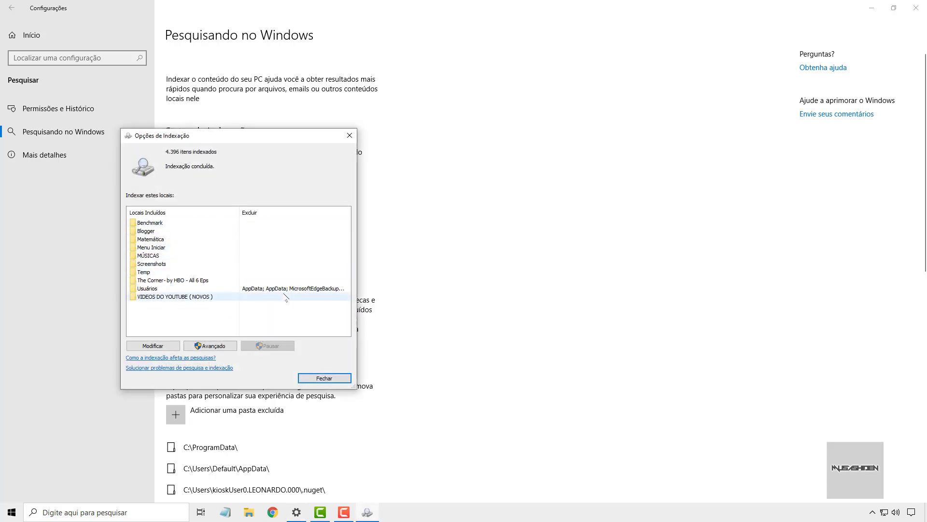
left_click(336, 378)
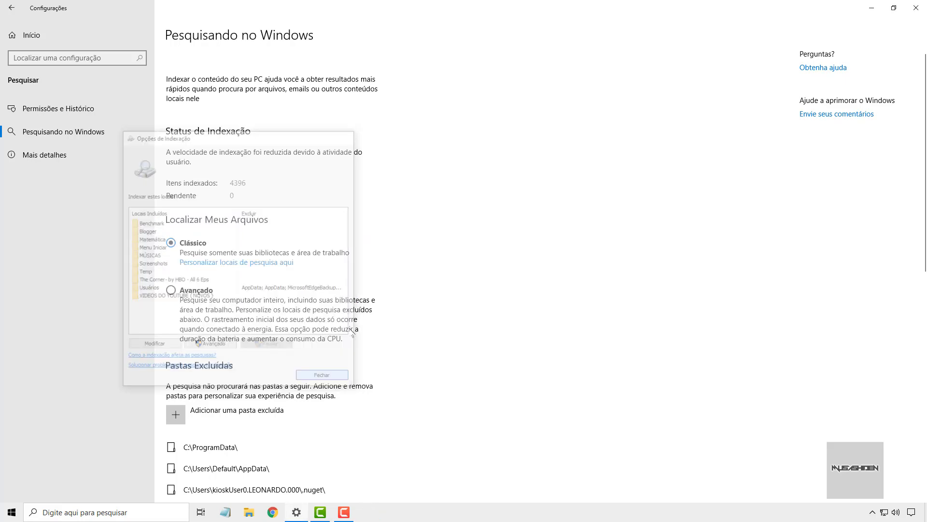
Examine the Clássico and Avançado search modes against the Pastas Excluídas list, down to the additional indexer settings.
scroll(352, 332, "down", 5)
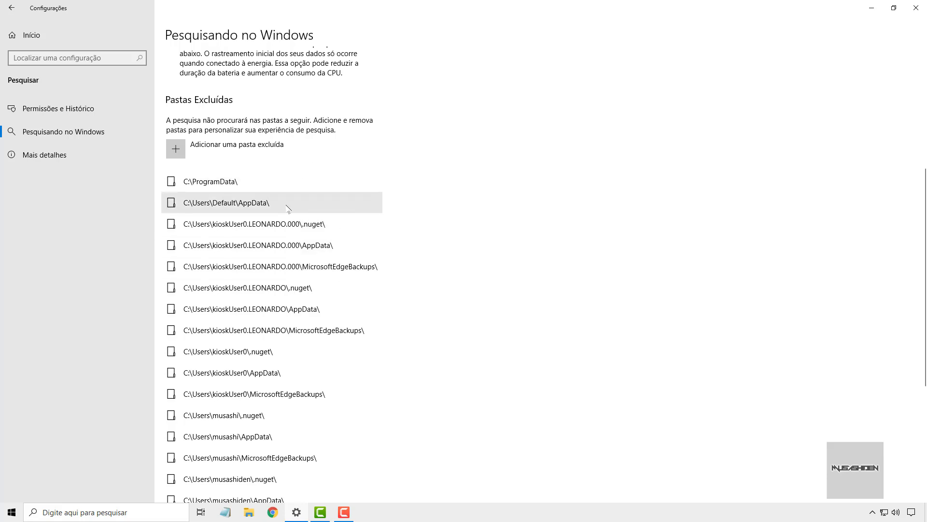
scroll(323, 190, "down", 1)
scroll(323, 190, "down", 1)
scroll(309, 241, "up", 6)
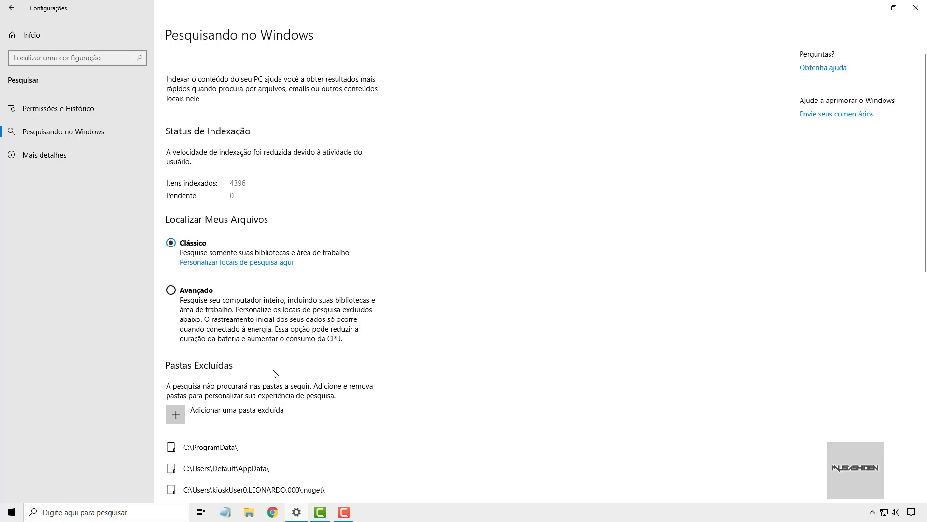
scroll(283, 317, "down", 5)
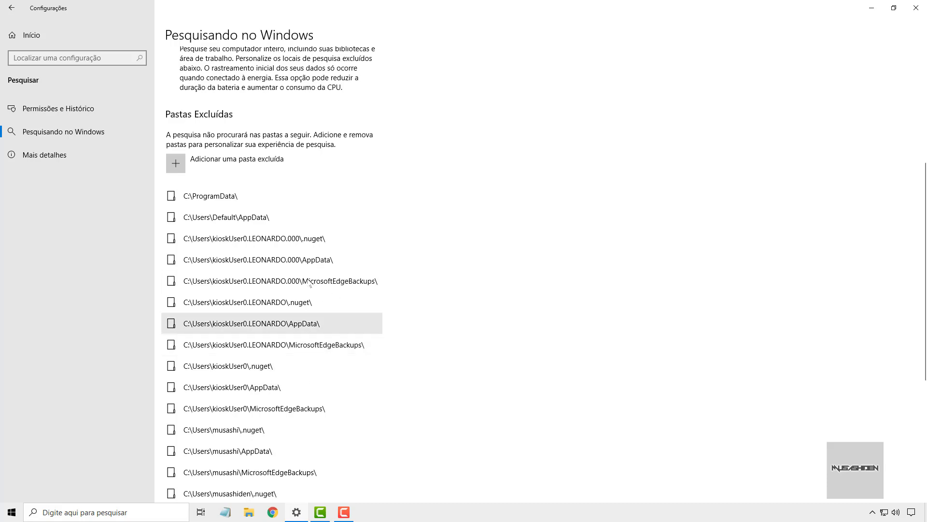
scroll(290, 251, "down", 5)
scroll(261, 327, "up", 10)
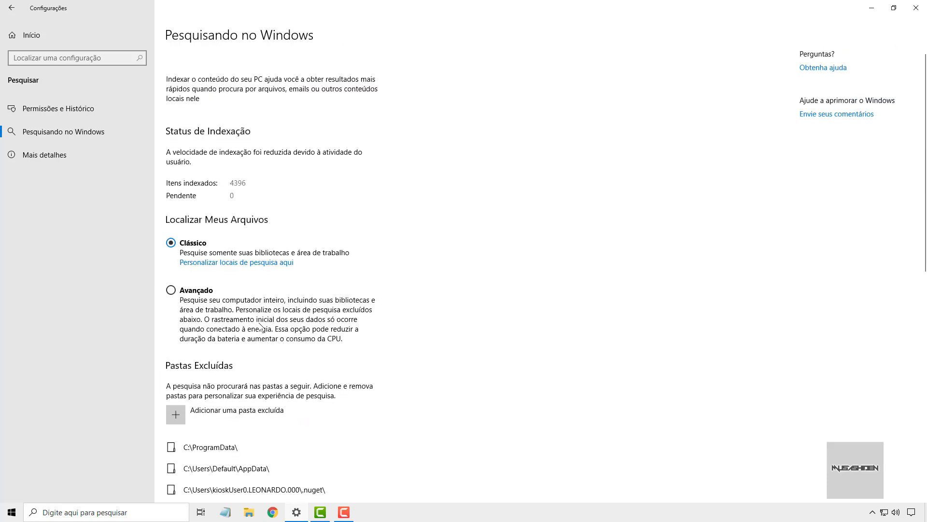
scroll(261, 327, "down", 10)
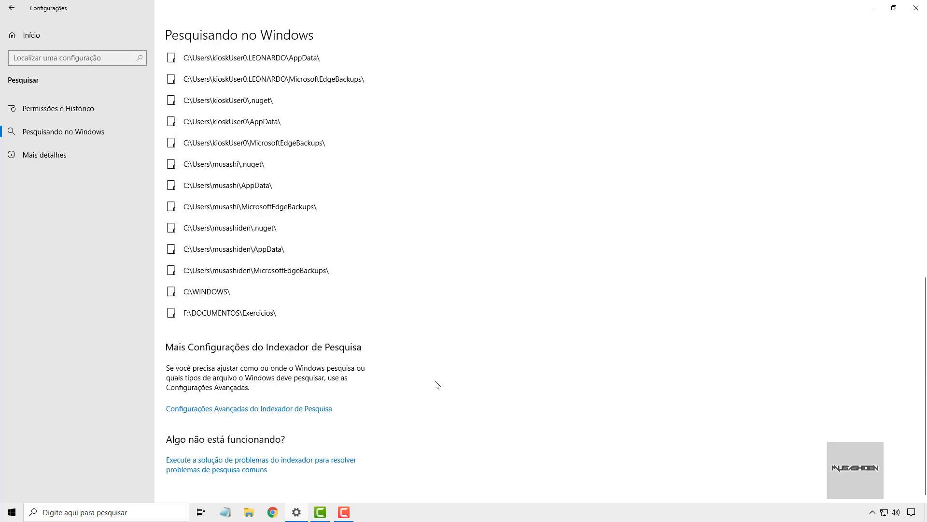
View Configurações Avançadas do Indexador de Pesquisa and close it, and open and dismiss the Windows search.
left_click(297, 409)
left_click(220, 276)
left_click(576, 344)
left_click(69, 511)
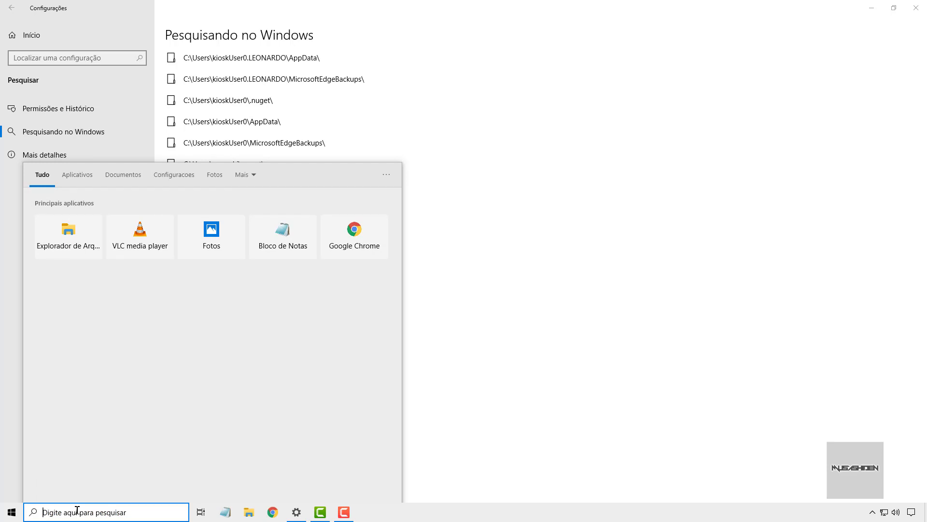
key("Escape")
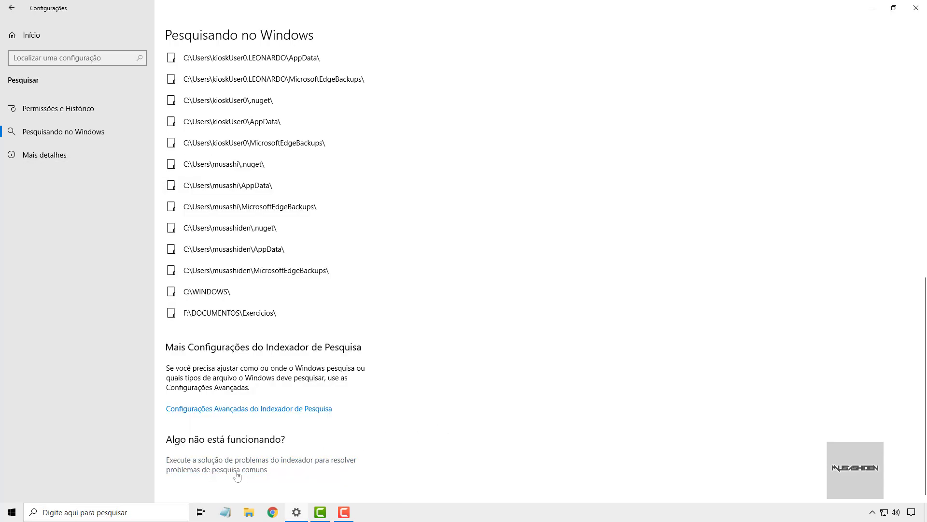
Start the indexer troubleshooter, mark files missing from search results and reduced computer performance as problems, and cancel it.
left_click(255, 474)
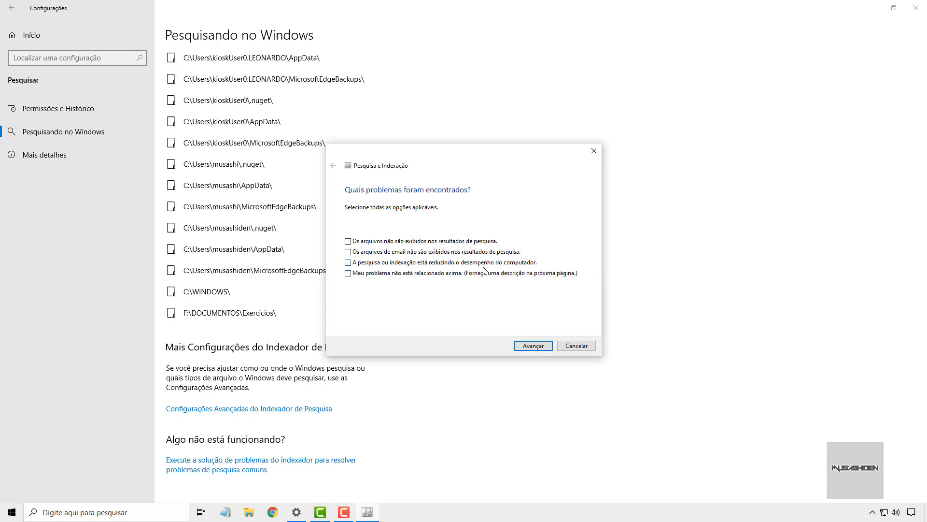
left_click(348, 242)
left_click(348, 264)
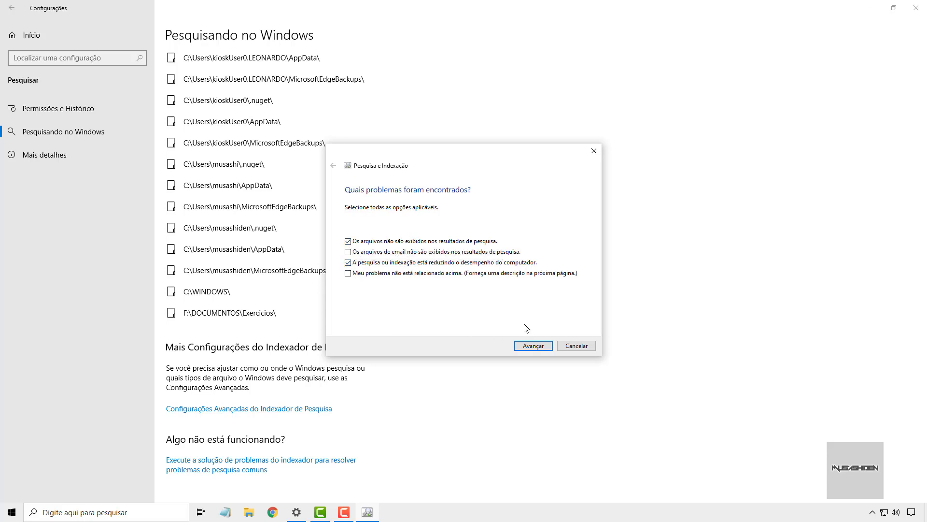
left_click(576, 345)
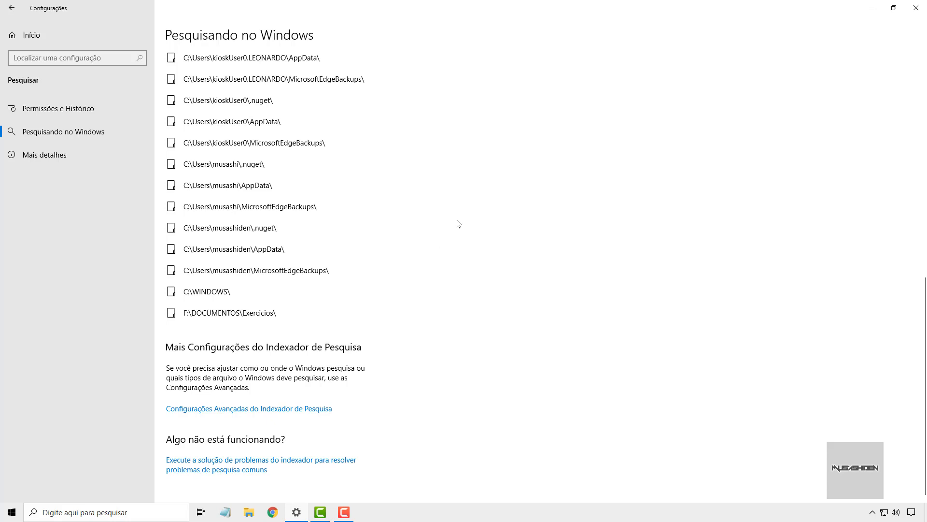
View the Mais detalhes page of the search settings and return to the Windows settings home page.
left_click(79, 155)
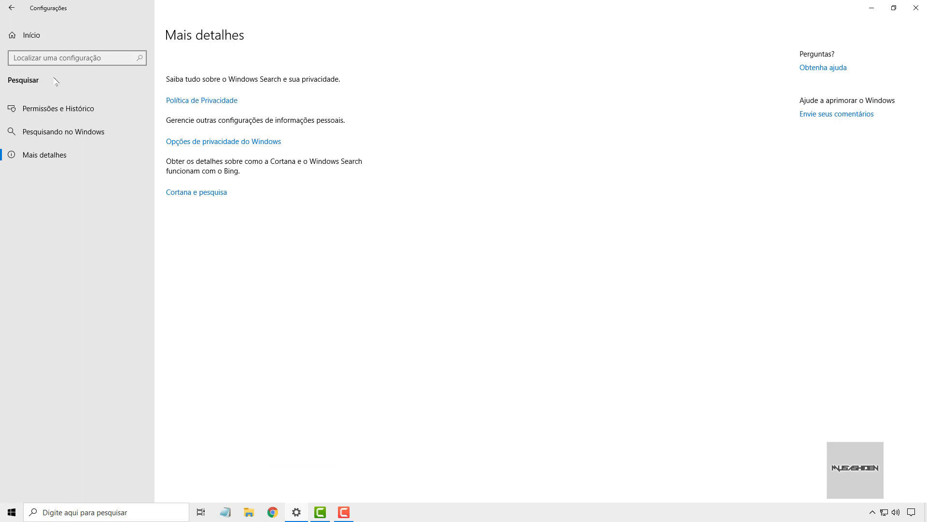
left_click(33, 34)
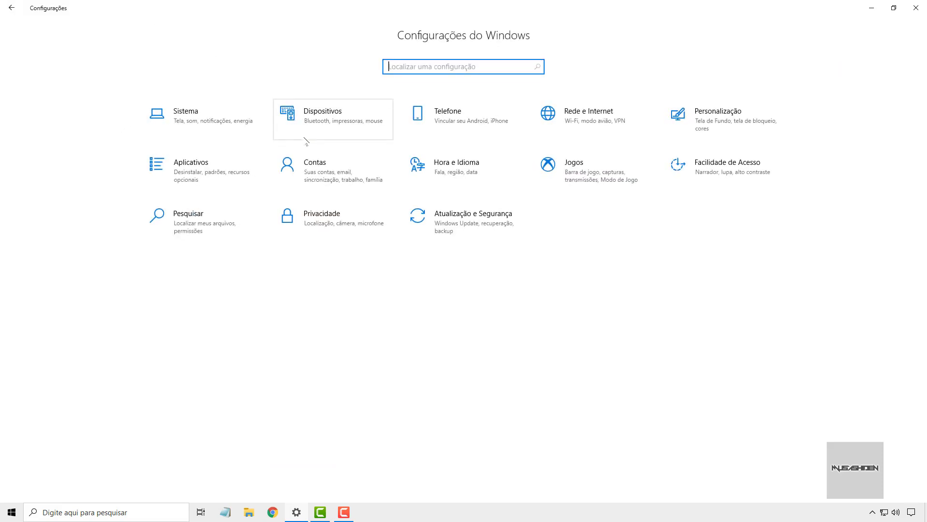